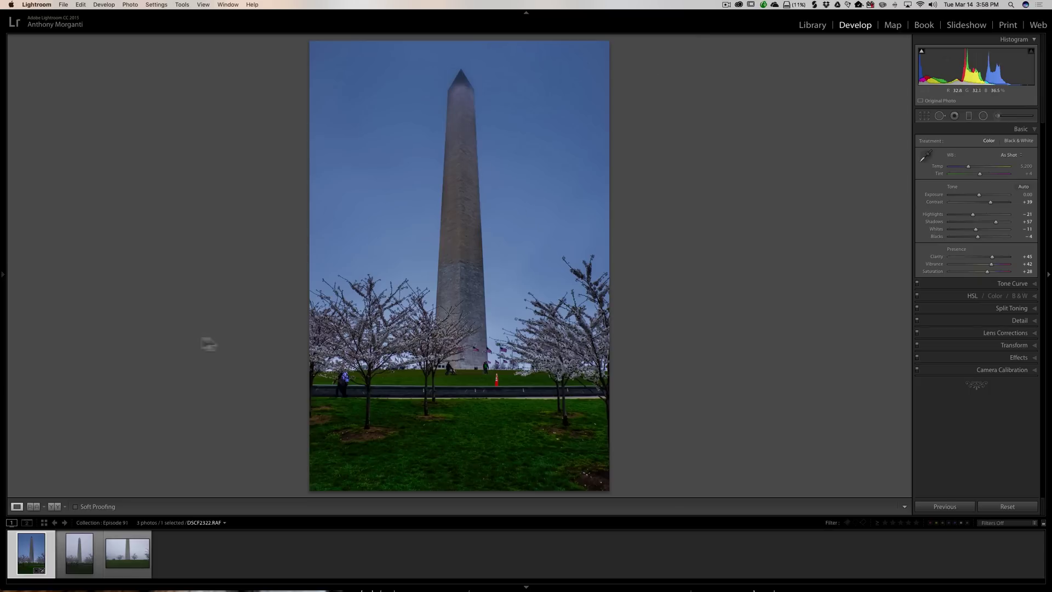
{"action": "left_click", "coordinate": [79, 552]}
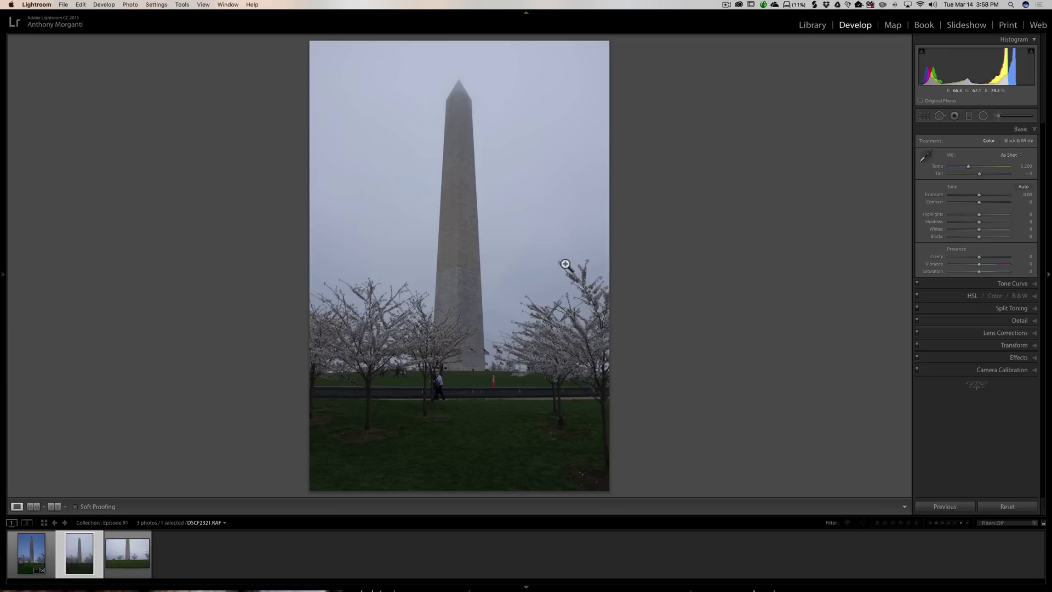
{"action": "left_click", "coordinate": [33, 555]}
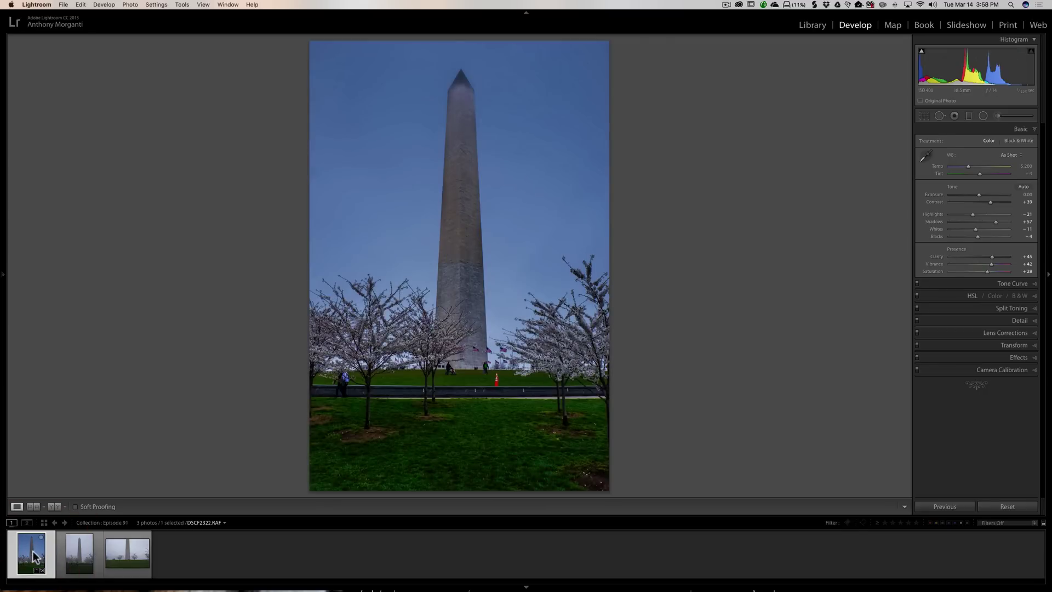
{"action": "left_click", "coordinate": [77, 555]}
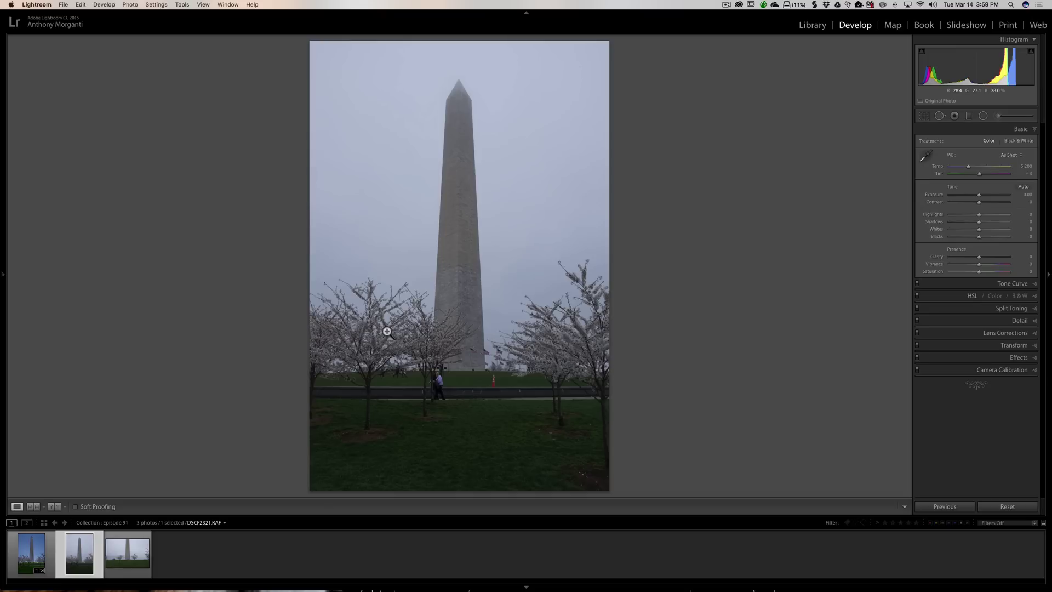
Paste the copied develop settings onto the foggy photo, then view the first photo's 1.20° straighten crop.
{"action": "key", "text": "alt"}
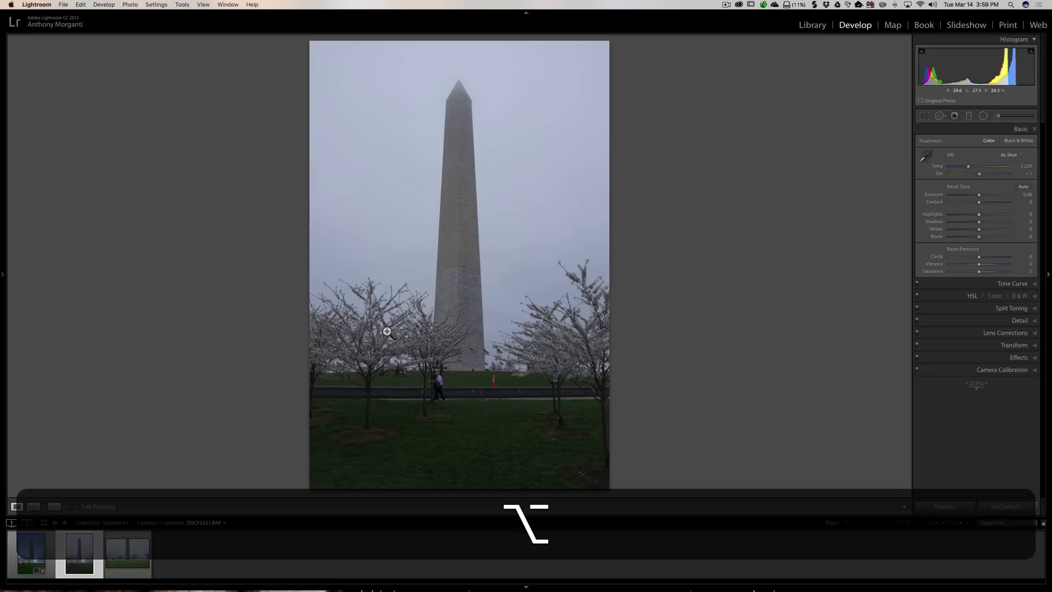
{"action": "key", "text": "super"}
{"action": "key", "text": "alt+super+v"}
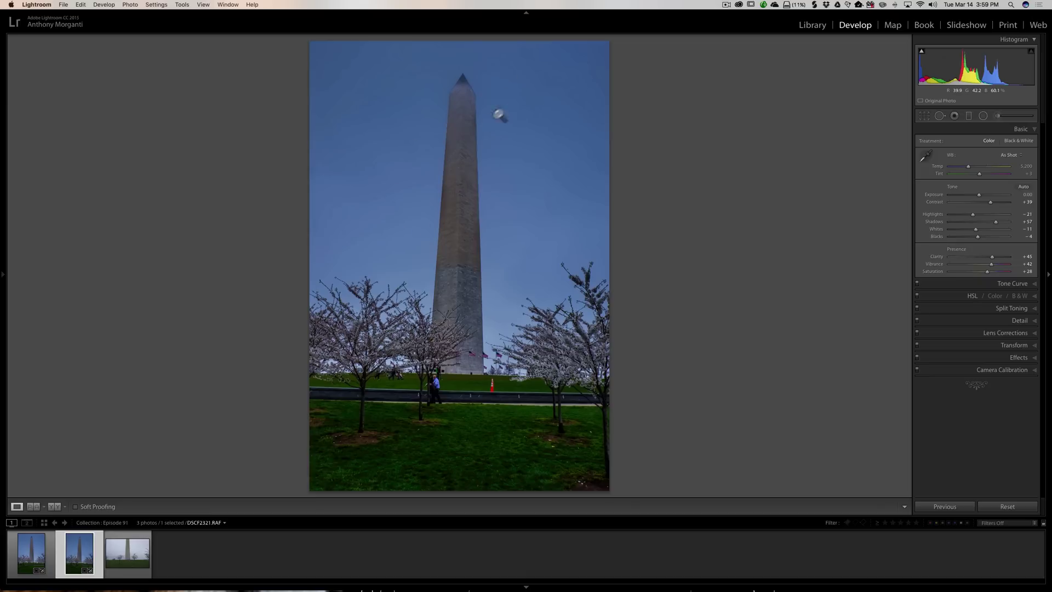
{"action": "left_click", "coordinate": [33, 550]}
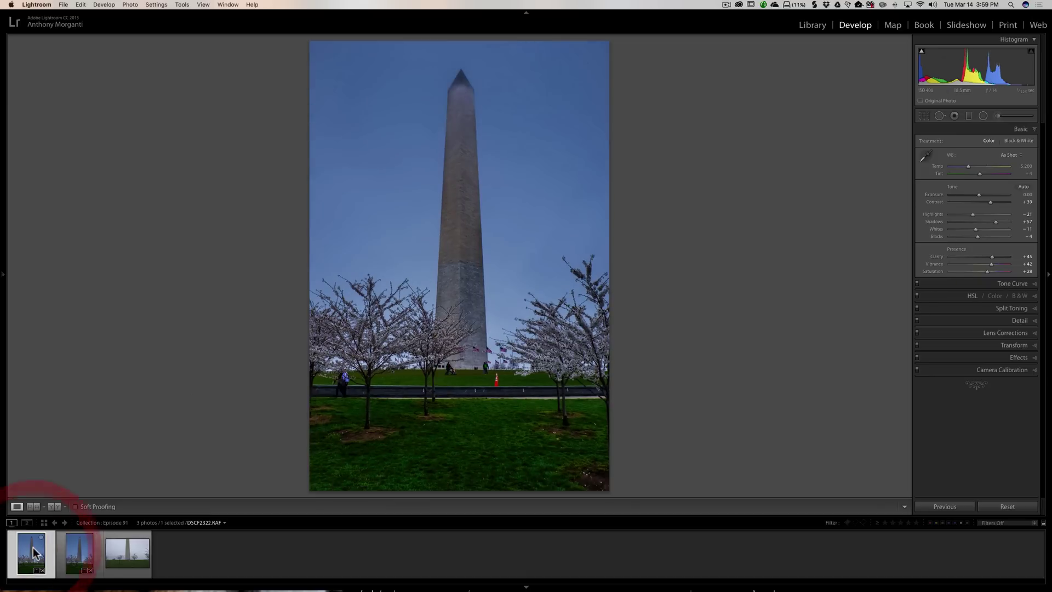
{"action": "left_click", "coordinate": [924, 116]}
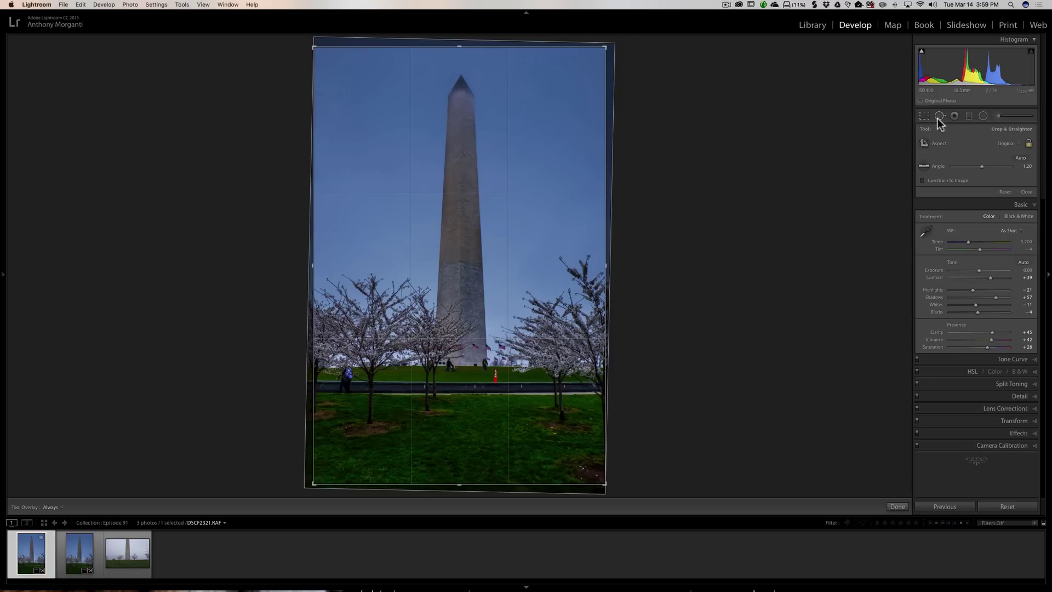
Close the crop and compare the −1.49 exposure graduated sky filter on the original and pasted photos.
{"action": "left_click", "coordinate": [925, 115]}
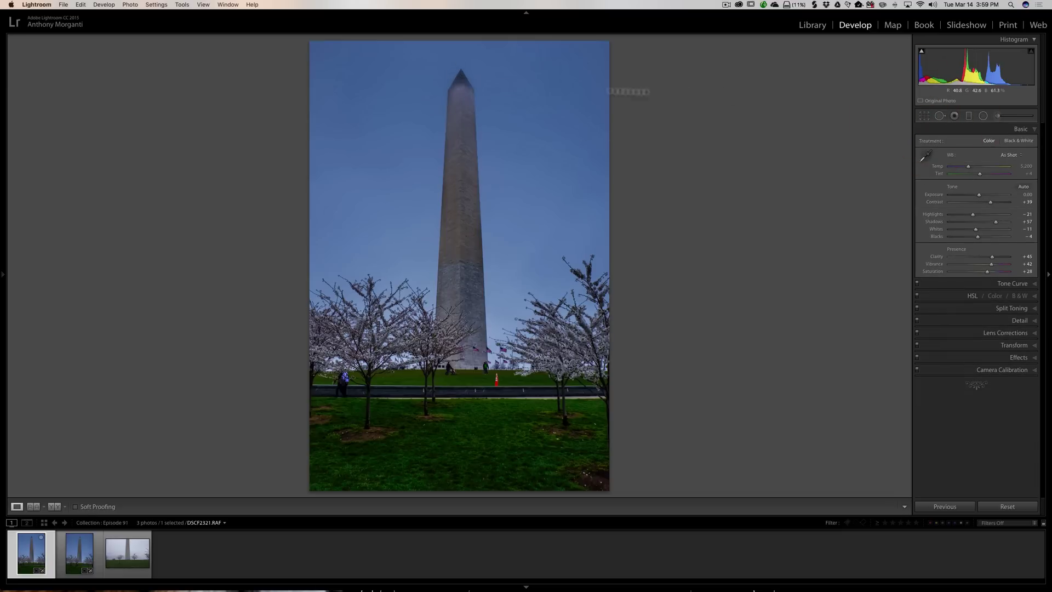
{"action": "left_click", "coordinate": [969, 114]}
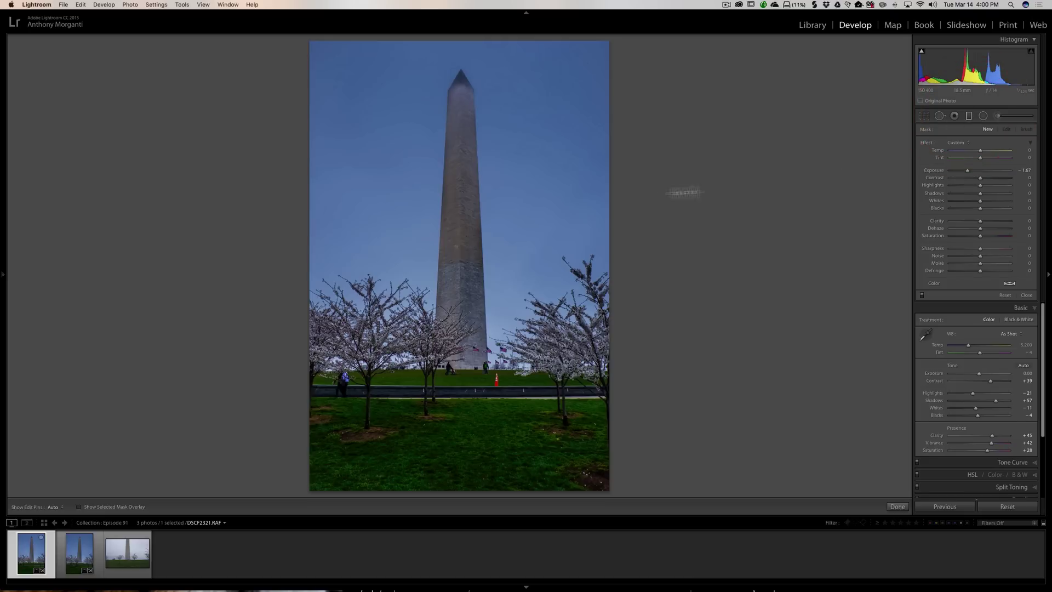
{"action": "left_click", "coordinate": [456, 247]}
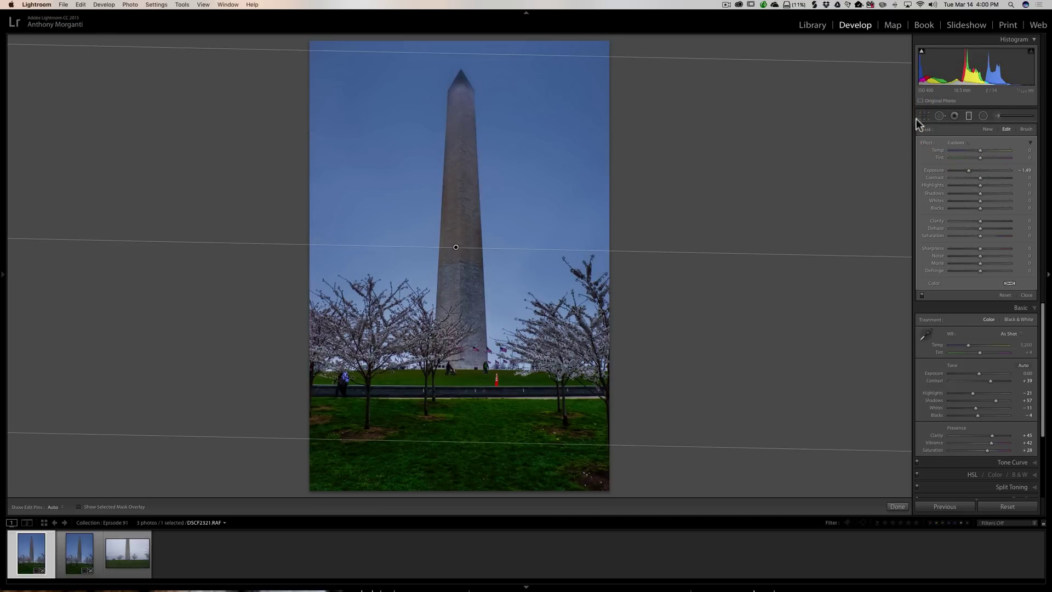
{"action": "left_click", "coordinate": [81, 552]}
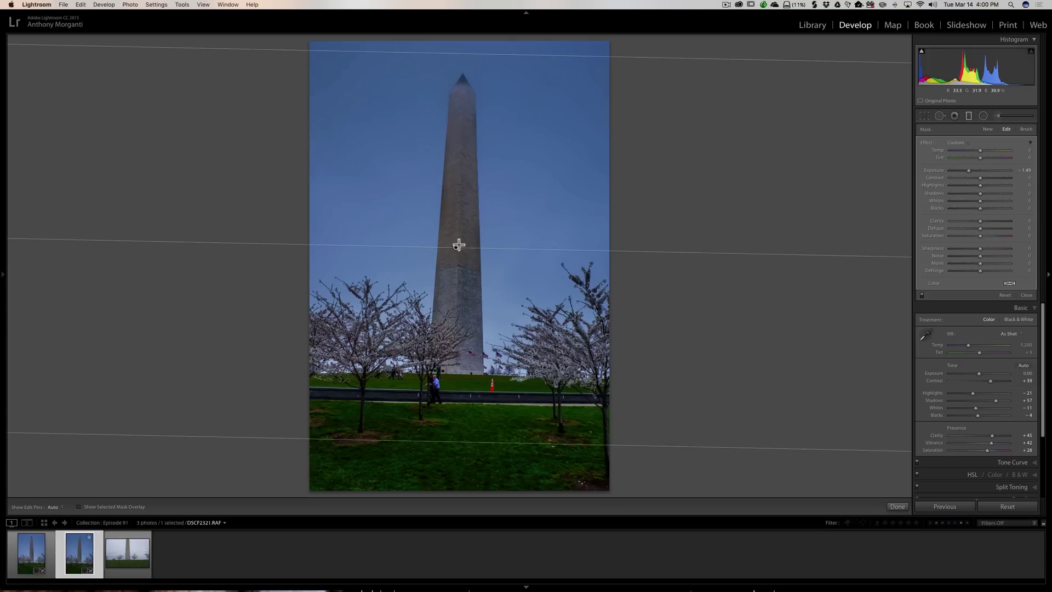
{"action": "left_click", "coordinate": [968, 115]}
{"action": "left_click", "coordinate": [969, 117]}
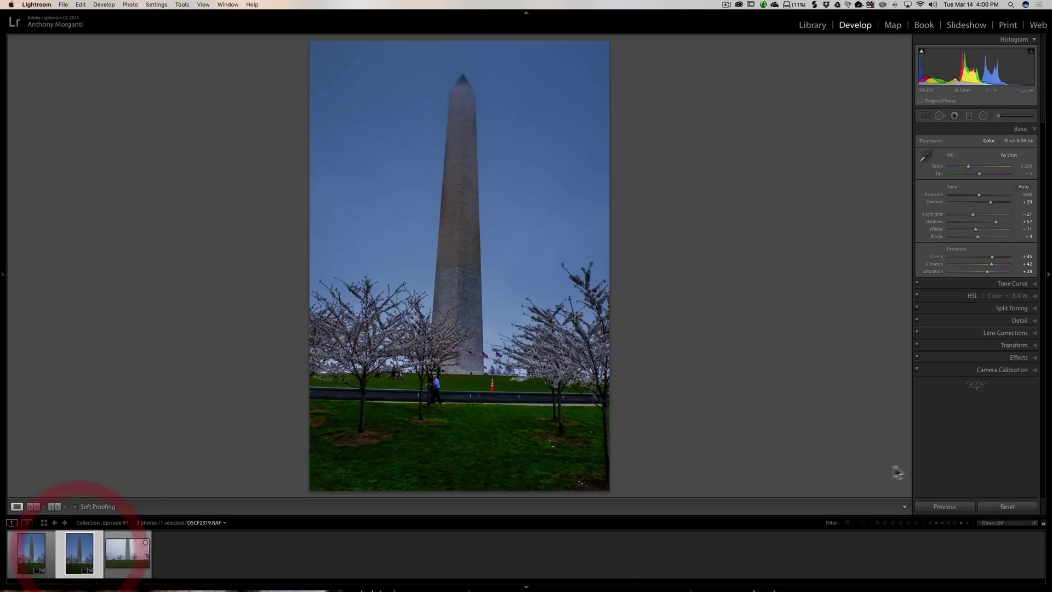
Reset the pasted photo's develop settings and return to the edited blue-sky photo.
{"action": "left_click", "coordinate": [992, 504]}
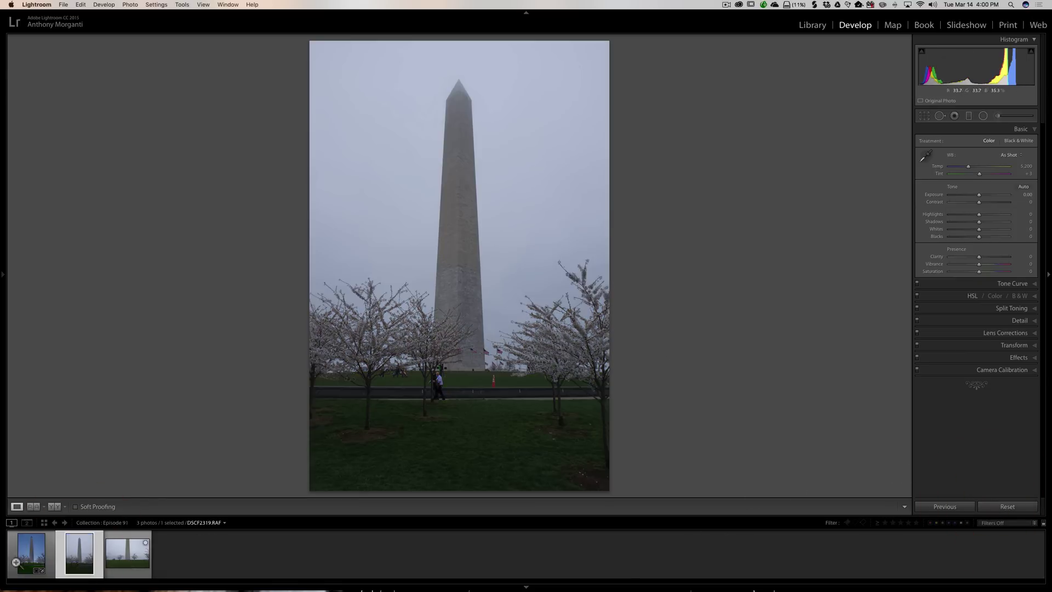
{"action": "left_click", "coordinate": [24, 553]}
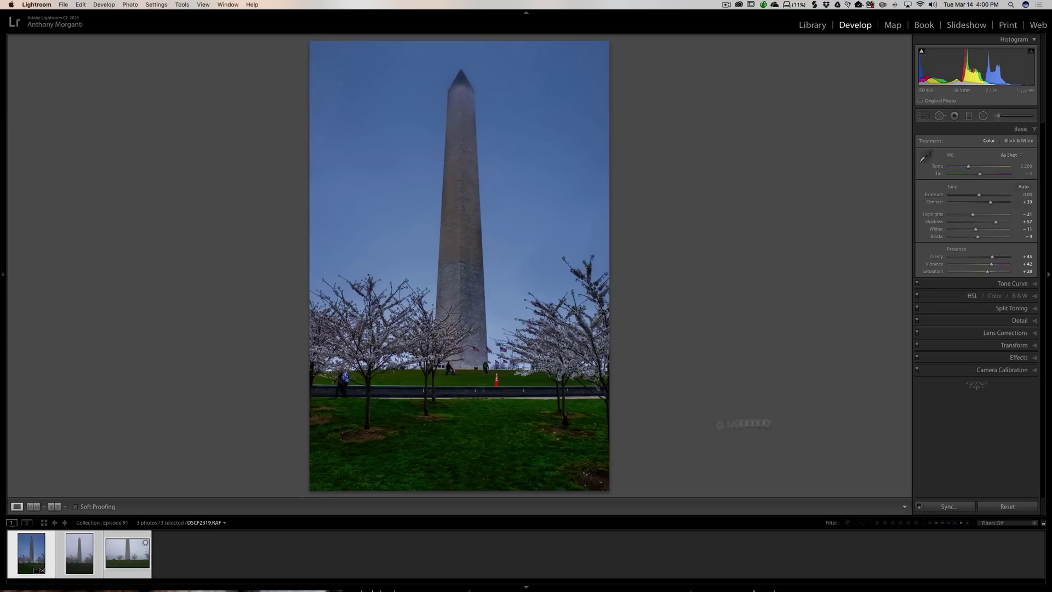
Synchronize the blue-sky photo's checked develop settings, excluding crop, onto the selected photos.
{"action": "left_click", "coordinate": [949, 505]}
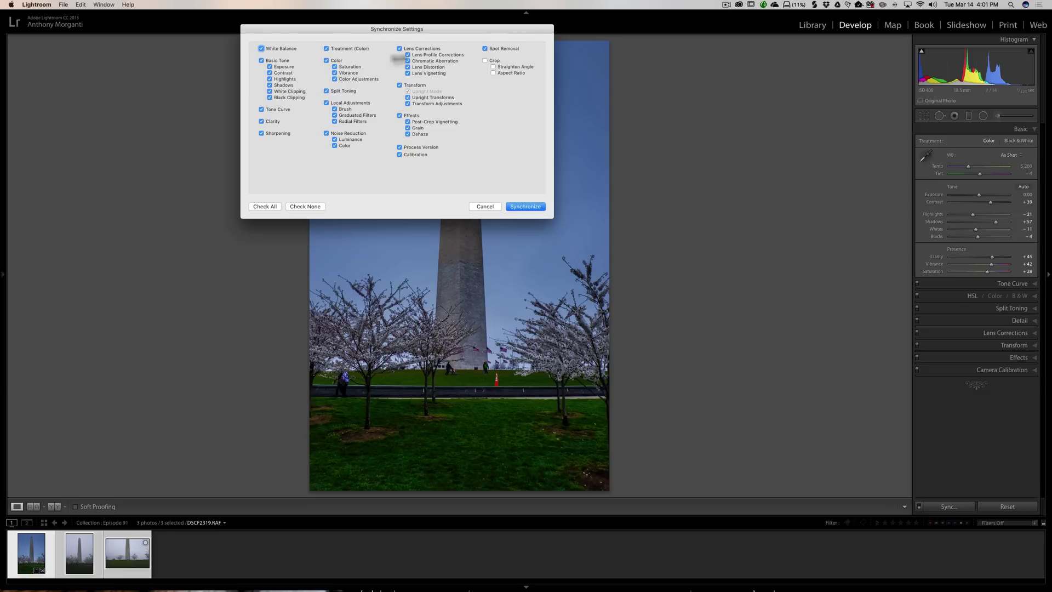
{"action": "left_click", "coordinate": [526, 207]}
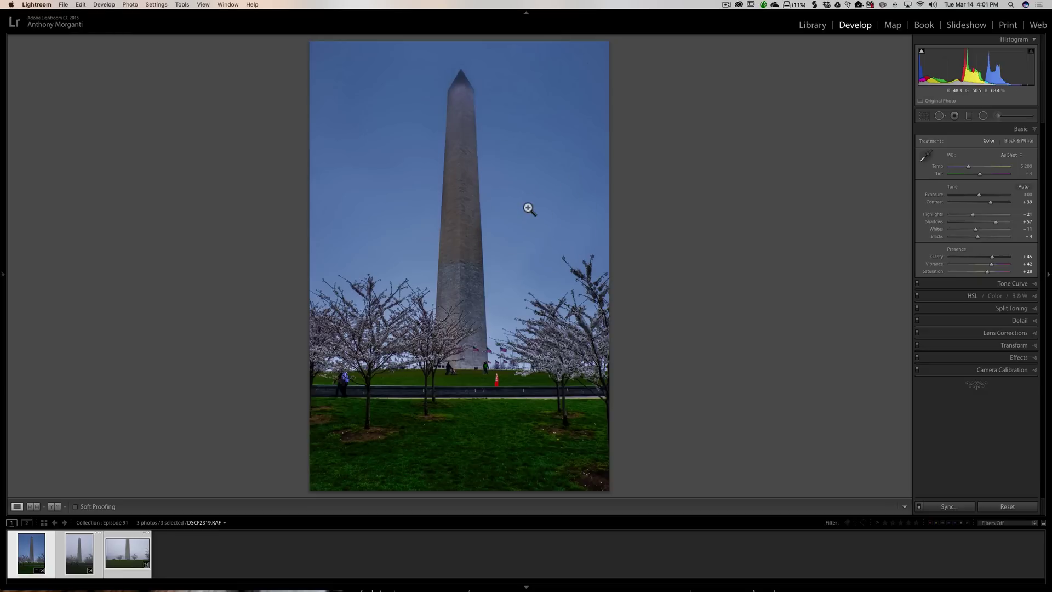
Check both synced photos, delete the third photo's graduated filter, and return to the vertical photo.
{"action": "left_click", "coordinate": [75, 551]}
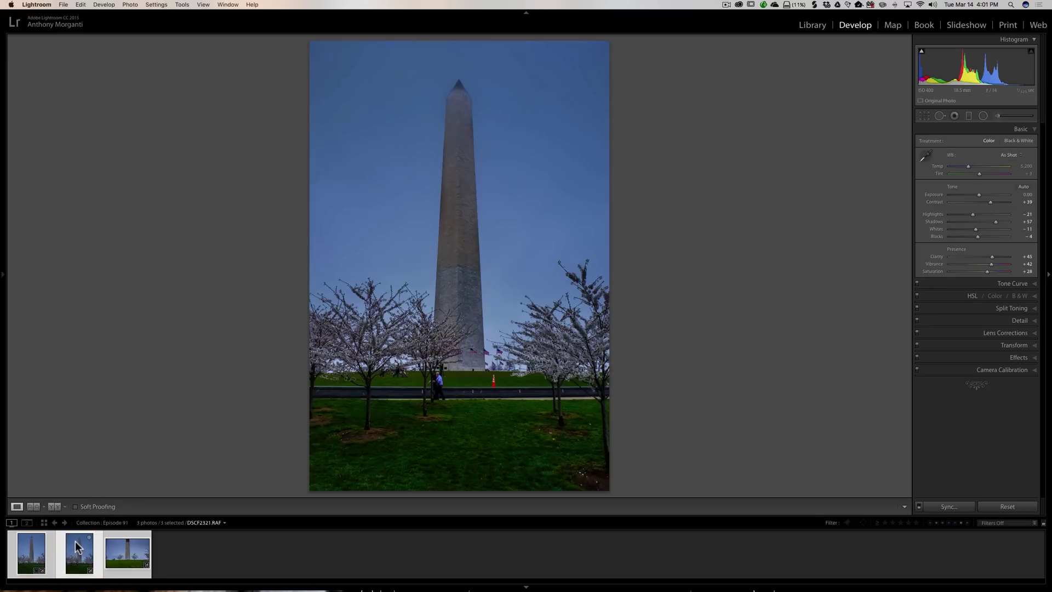
{"action": "left_click", "coordinate": [144, 555]}
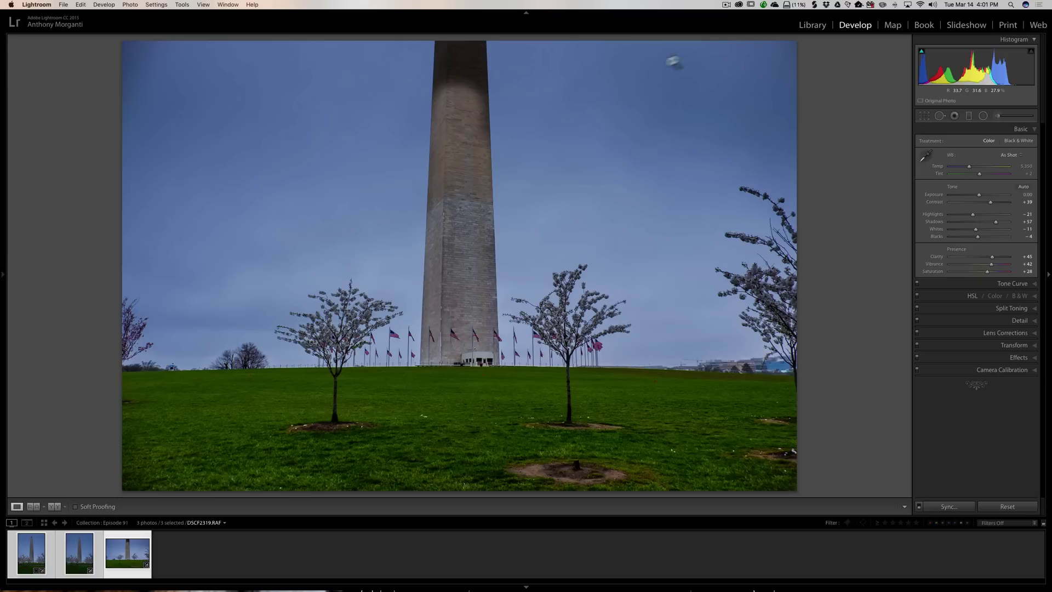
{"action": "left_click", "coordinate": [969, 115]}
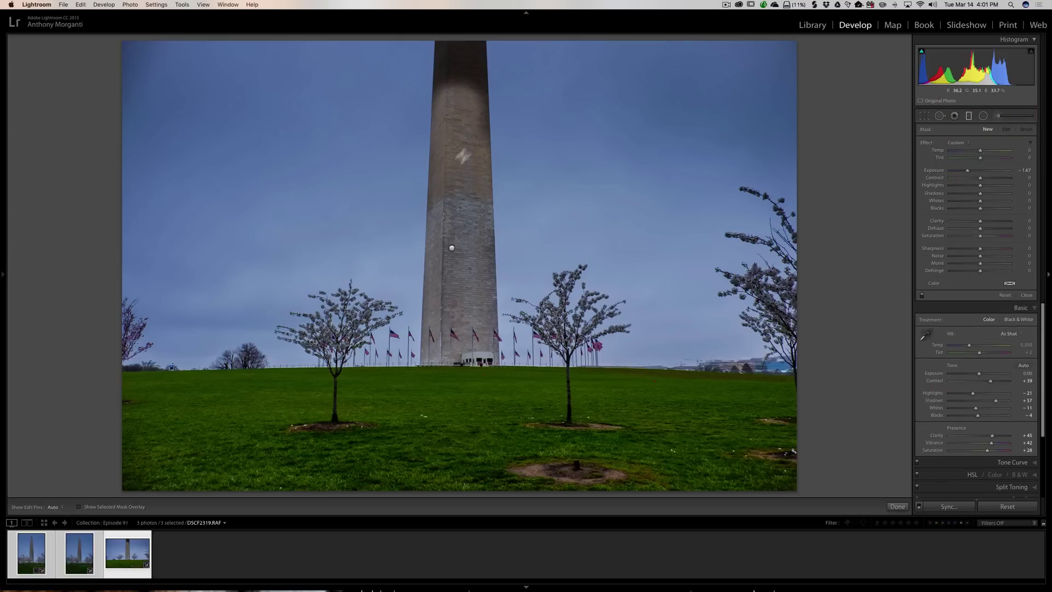
{"action": "left_click", "coordinate": [449, 249]}
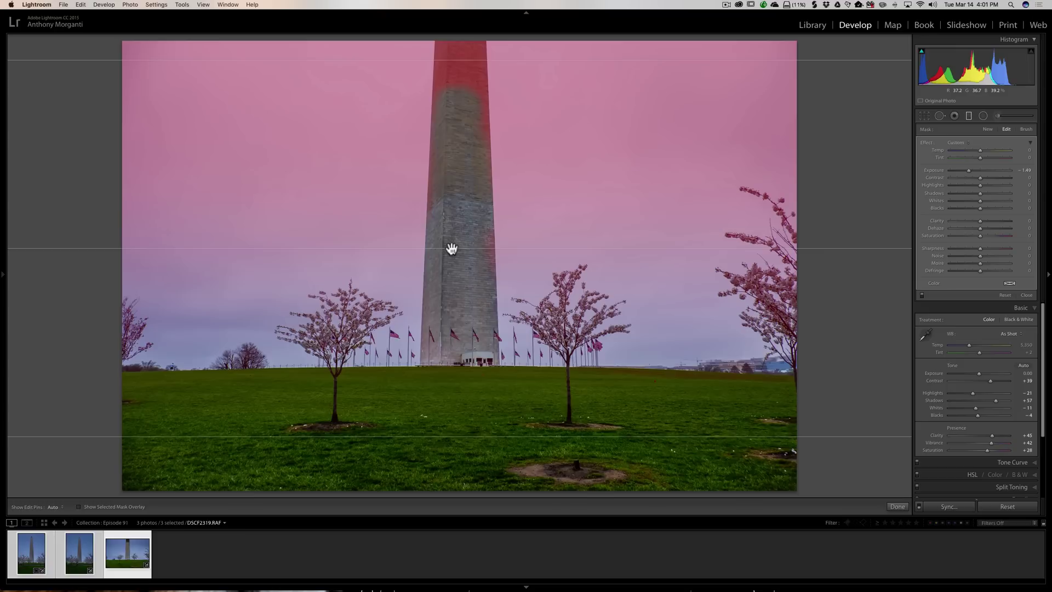
{"action": "key", "text": "Delete"}
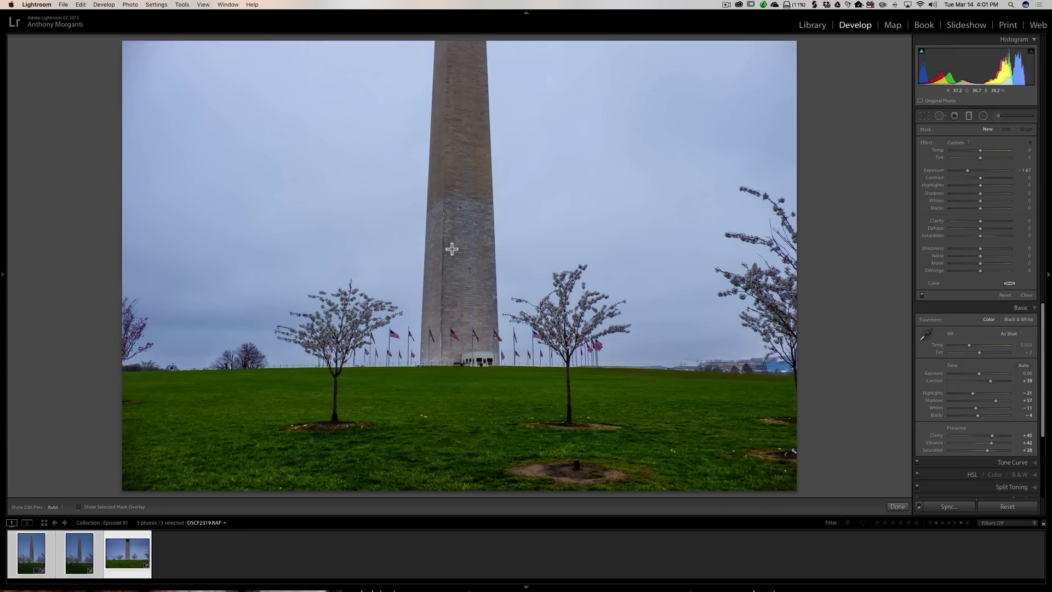
{"action": "left_click", "coordinate": [74, 562]}
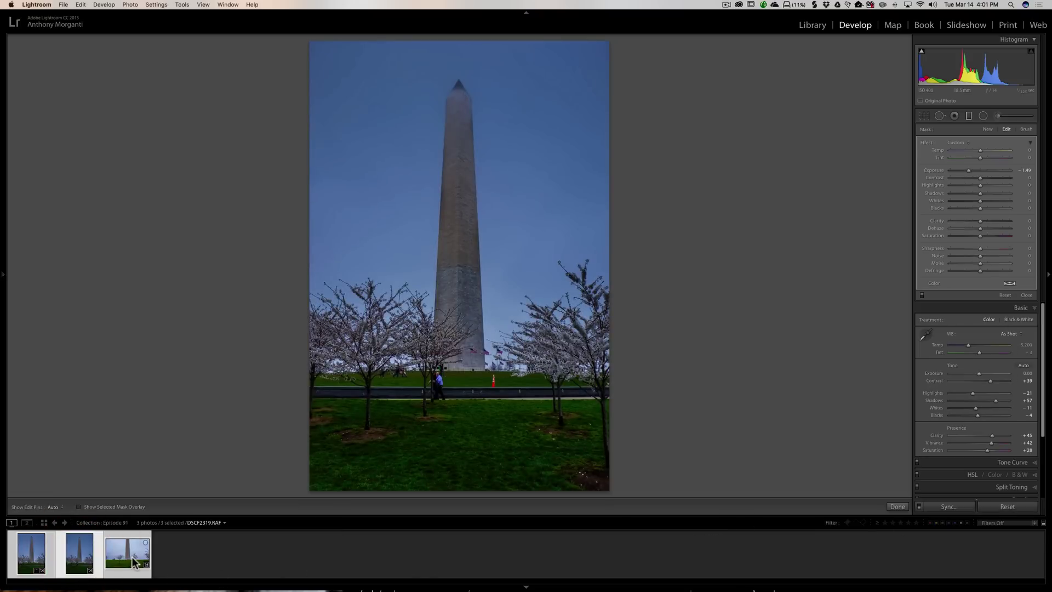
Reset all develop adjustments on the horizontal and vertical monument photos.
{"action": "left_click", "coordinate": [133, 562]}
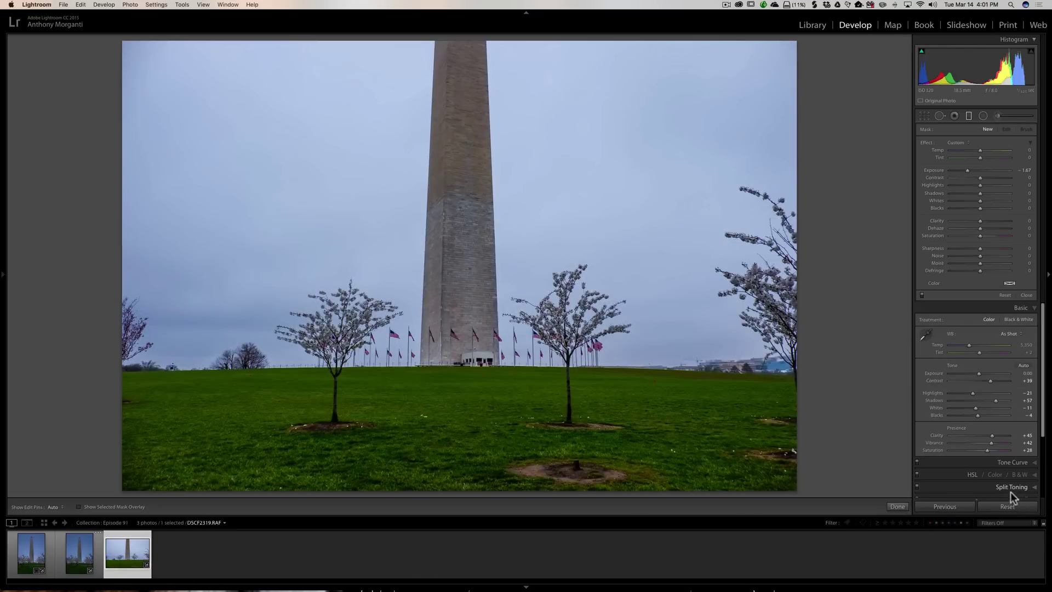
{"action": "left_click", "coordinate": [1007, 506]}
{"action": "left_click", "coordinate": [81, 559]}
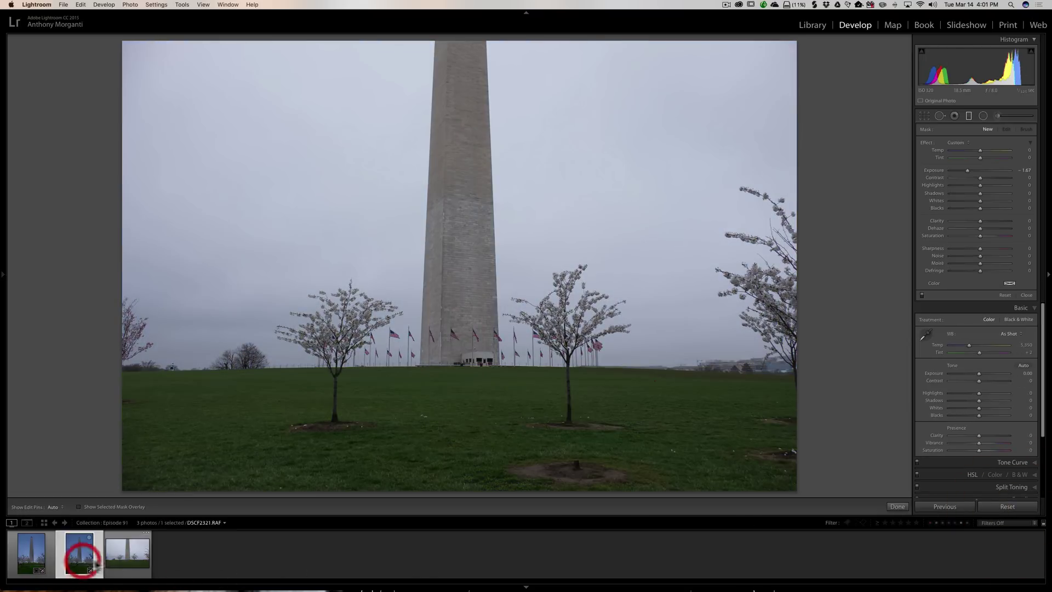
{"action": "left_click", "coordinate": [1006, 506]}
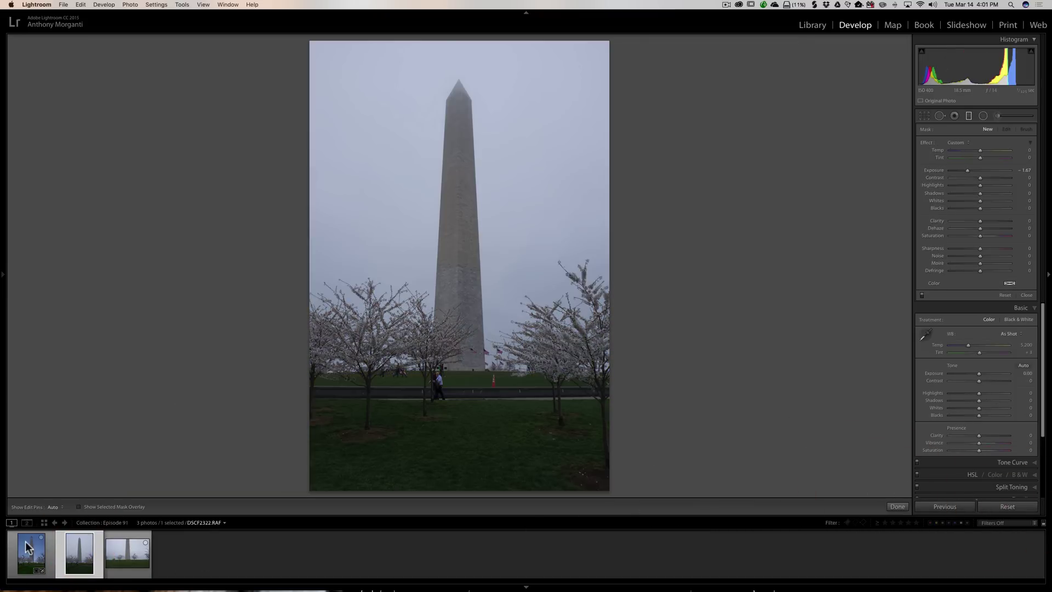
Compare the two reset photos, then add the horizontal photo to the selection.
{"action": "left_click", "coordinate": [123, 554]}
{"action": "left_click", "coordinate": [81, 554]}
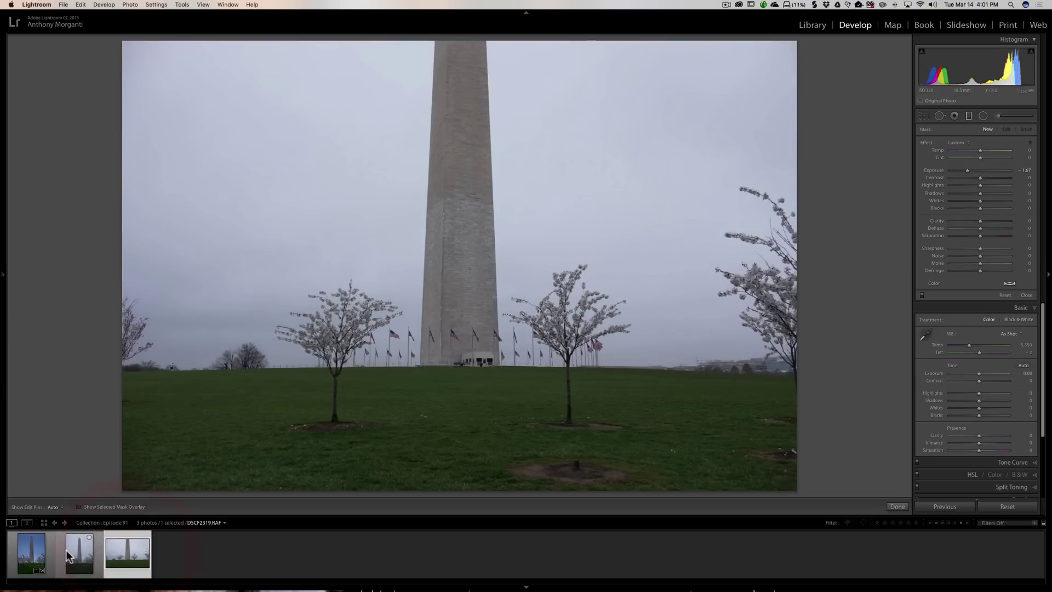
{"action": "left_click", "coordinate": [80, 554]}
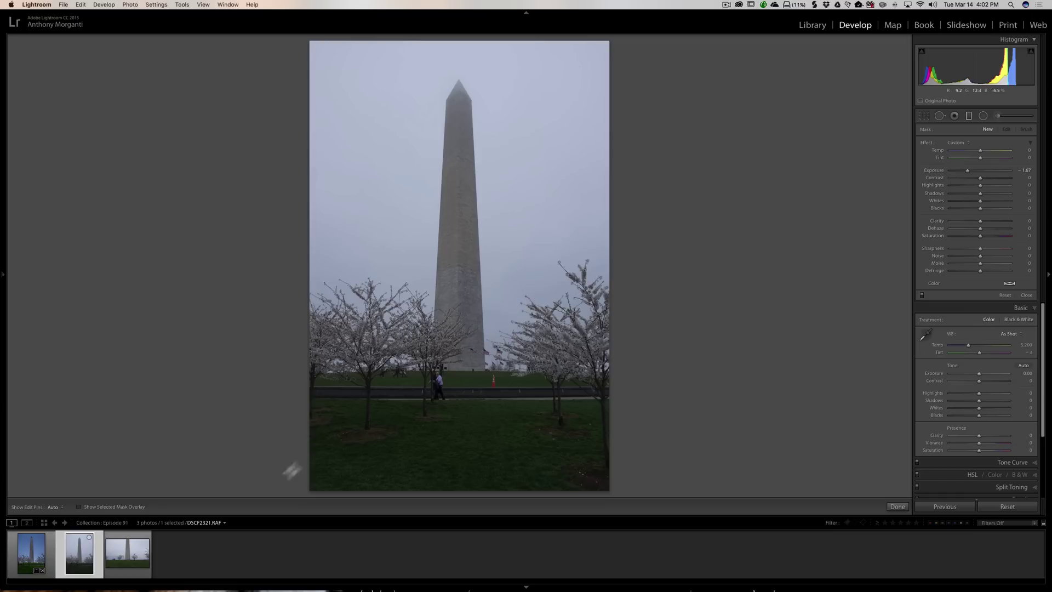
{"action": "left_click", "coordinate": [121, 559], "text": "super"}
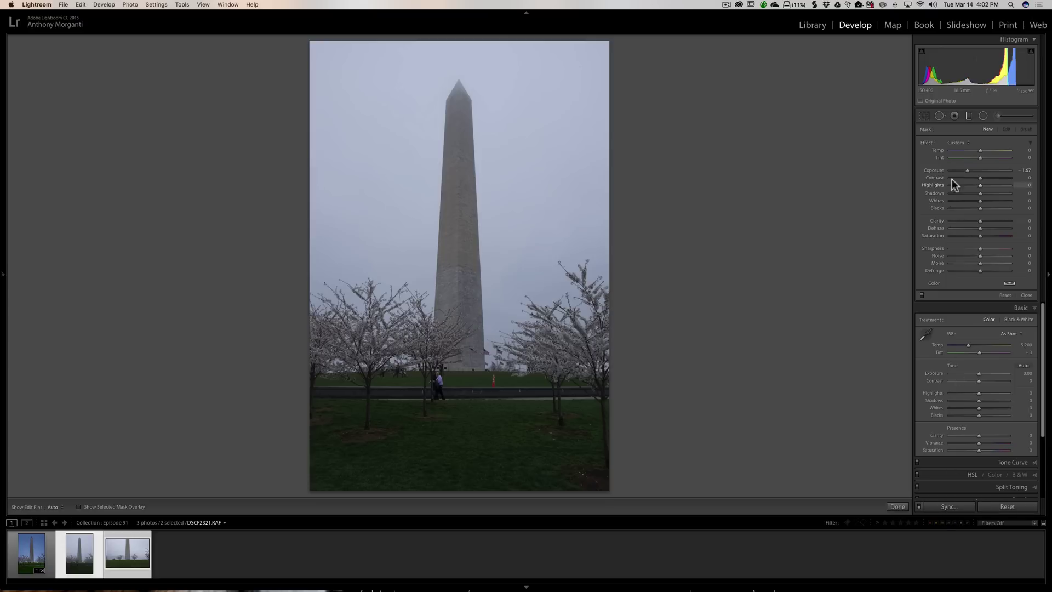
Close the Graduated Filter and switch the Sync button to Auto Sync.
{"action": "left_click", "coordinate": [969, 113]}
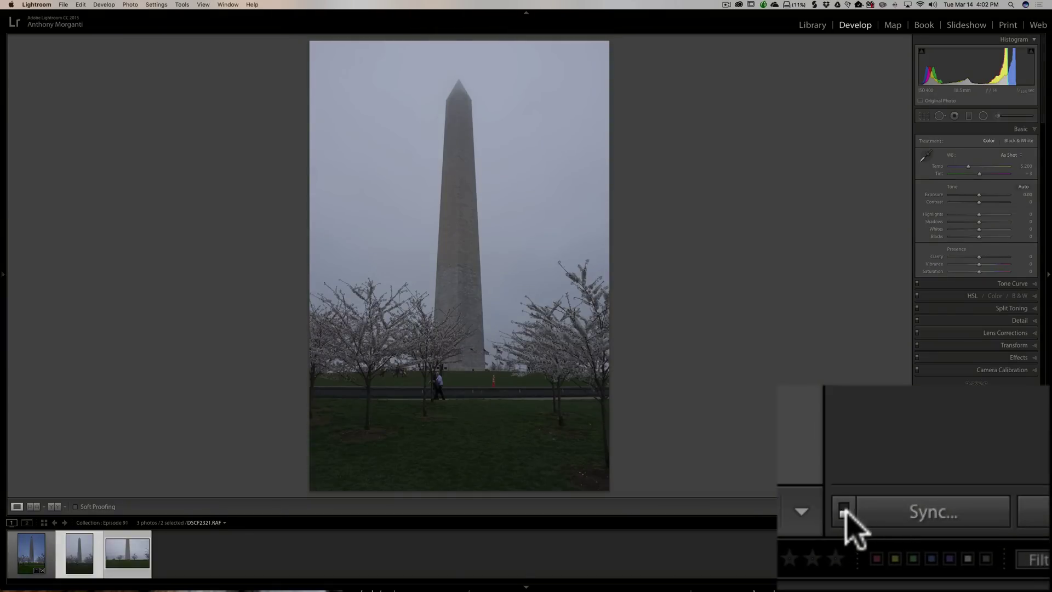
{"action": "left_click", "coordinate": [844, 509]}
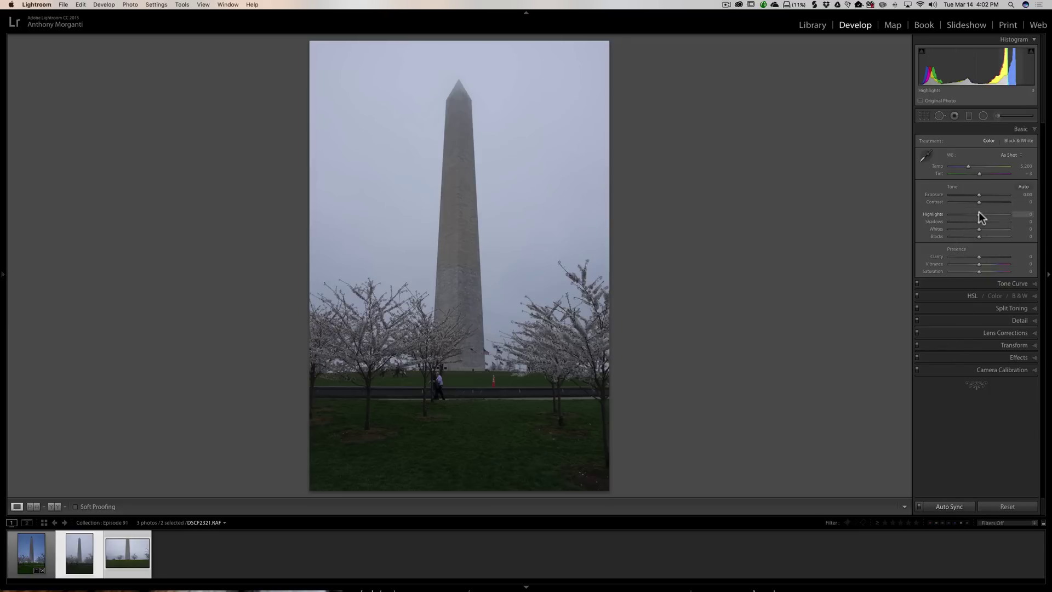
Set Highlights −100, Shadows +46, Clarity +37, Vibrance +32 and a Medium Contrast tone curve.
{"action": "left_click_drag", "start_coordinate": [979, 213], "coordinate": [990, 257]}
{"action": "left_click_drag", "start_coordinate": [978, 264], "coordinate": [989, 265]}
{"action": "left_click", "coordinate": [998, 283]}
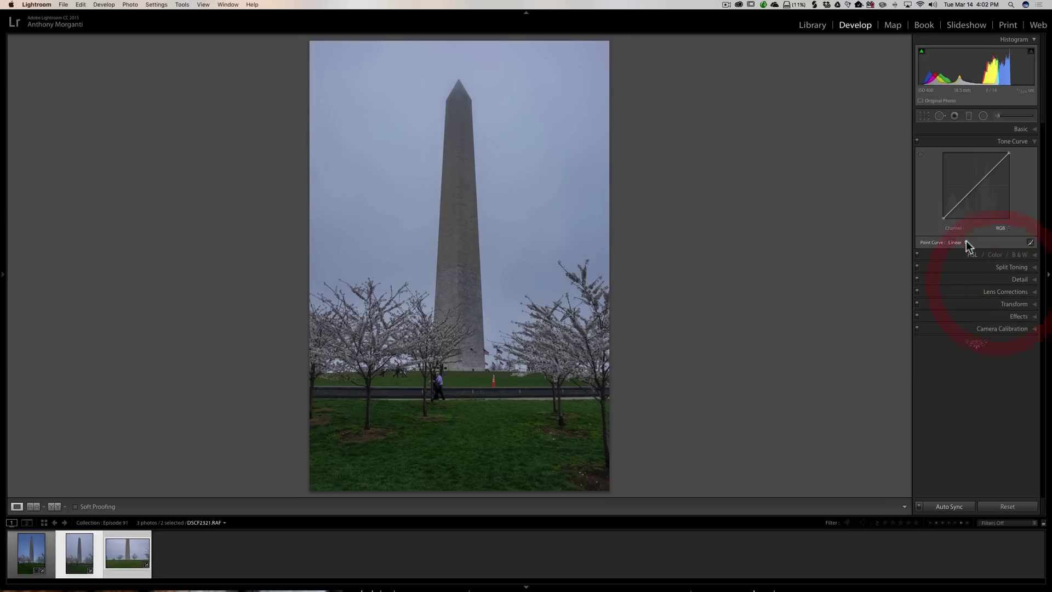
{"action": "left_click", "coordinate": [966, 242]}
{"action": "left_click", "coordinate": [966, 248]}
Auto-set Whites and Blacks, lower Whites to +23, and confirm the horizontal photo matches.
{"action": "left_click", "coordinate": [1015, 128]}
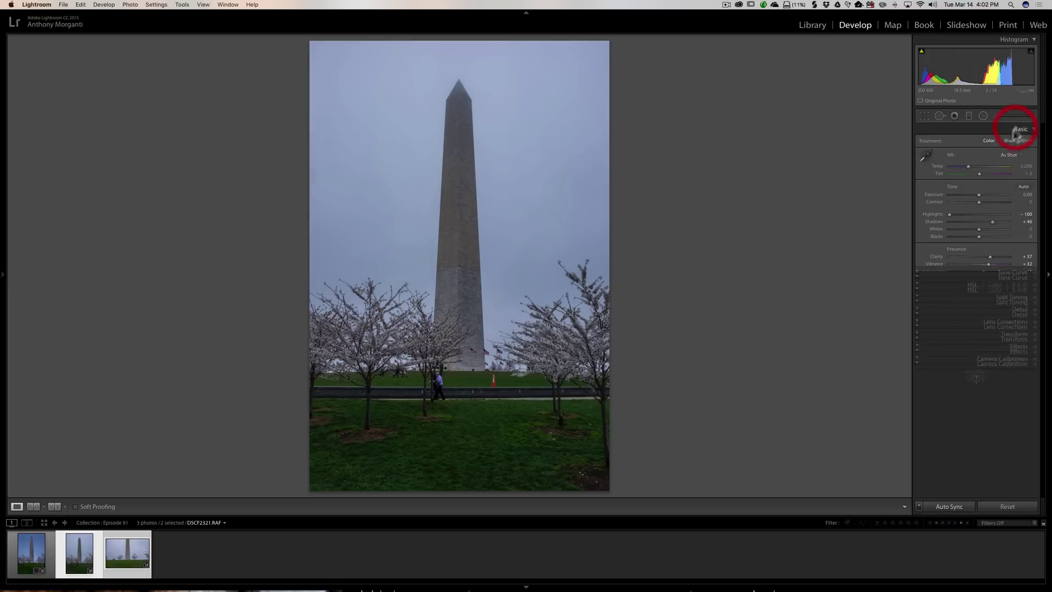
{"action": "double_click", "coordinate": [936, 229], "text": "shift"}
{"action": "double_click", "coordinate": [937, 236], "text": "shift"}
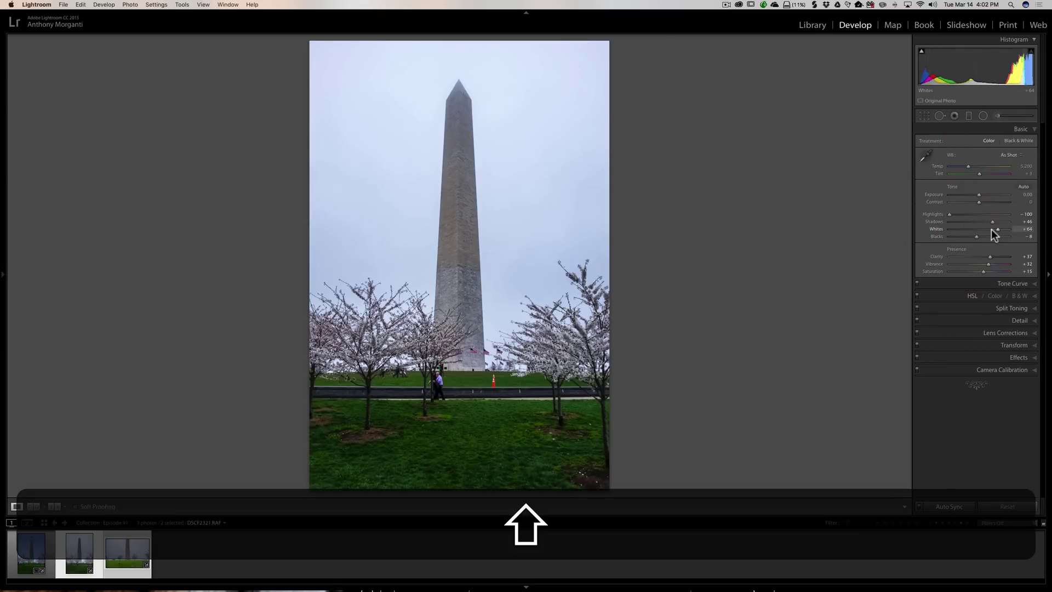
{"action": "key", "text": "alt"}
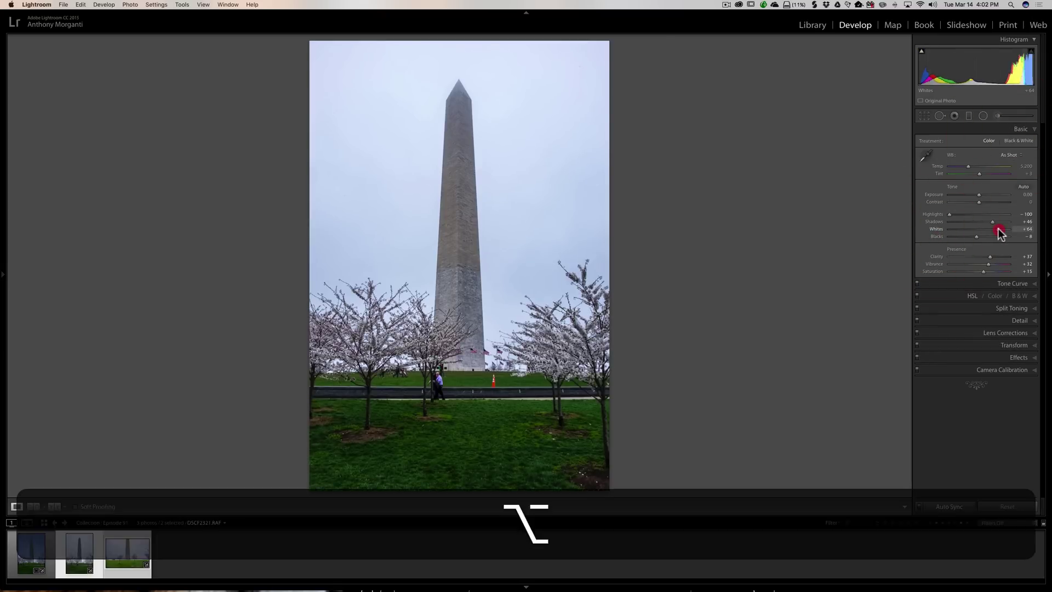
{"action": "left_click_drag", "start_coordinate": [999, 229], "coordinate": [989, 232]}
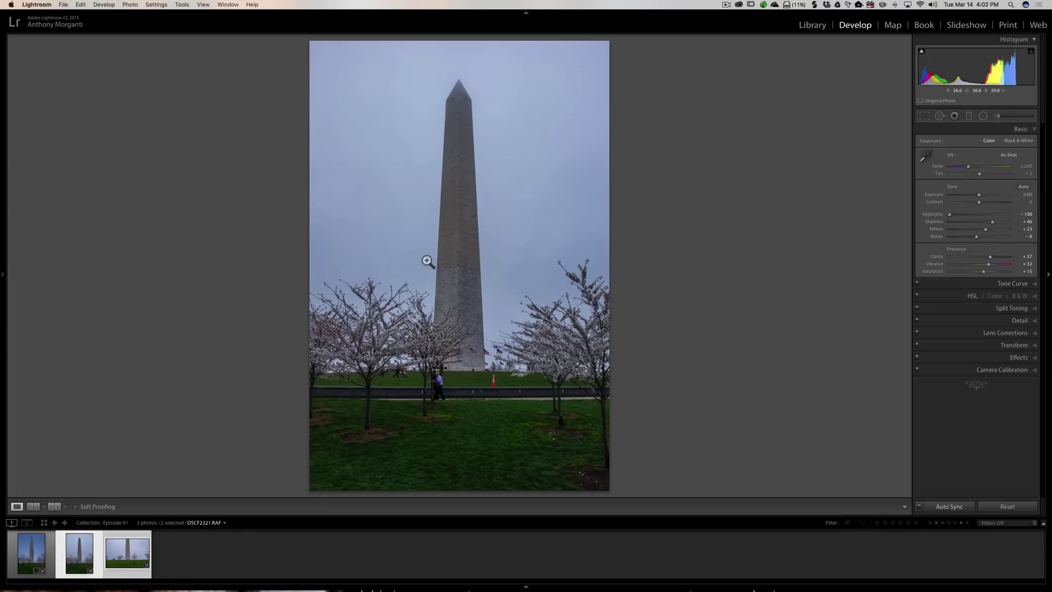
{"action": "left_click", "coordinate": [121, 558]}
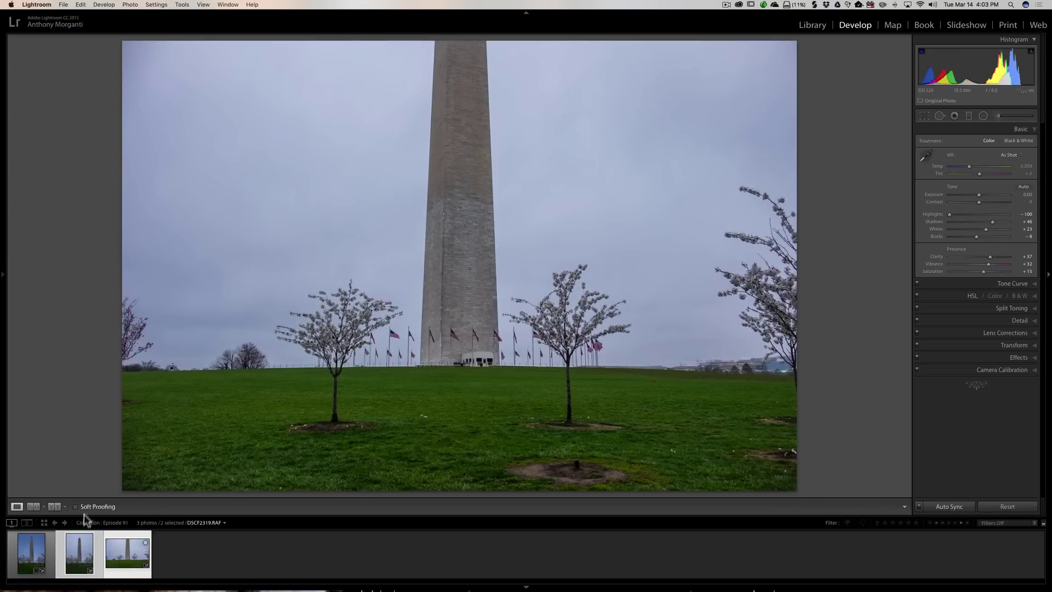
Test Auto Sync by dropping Exposure to −5 on both photos, then reset Exposure to 0.00.
{"action": "left_click", "coordinate": [80, 565]}
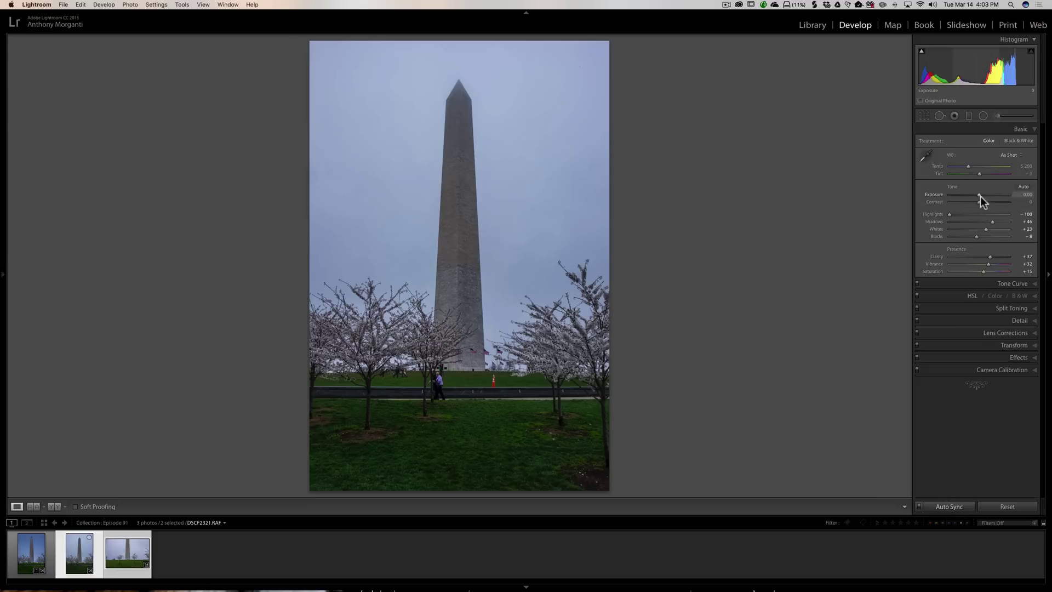
{"action": "left_click_drag", "start_coordinate": [979, 198], "coordinate": [677, 208]}
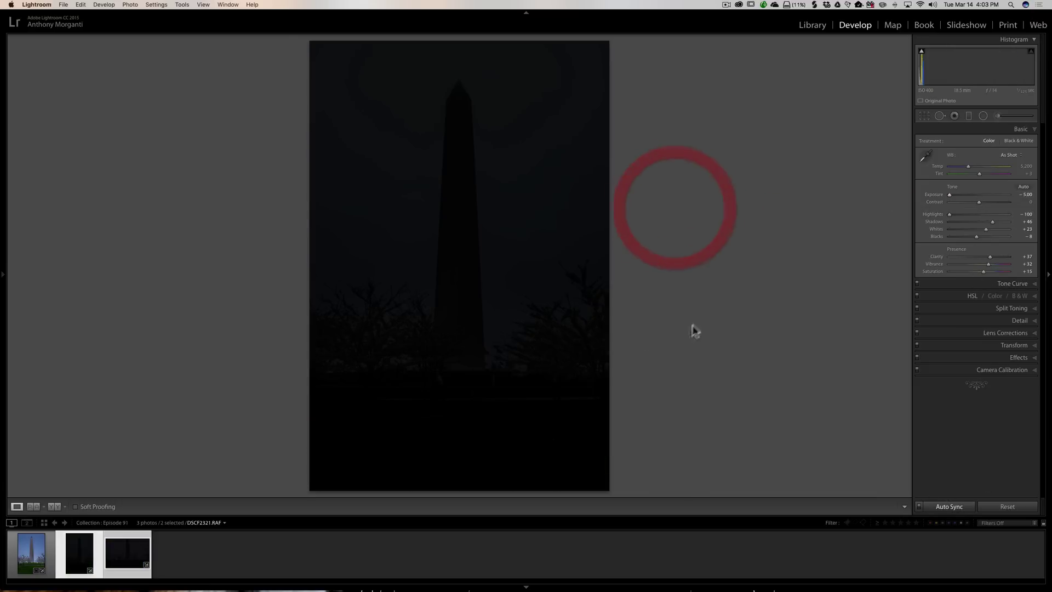
{"action": "left_click", "coordinate": [144, 551]}
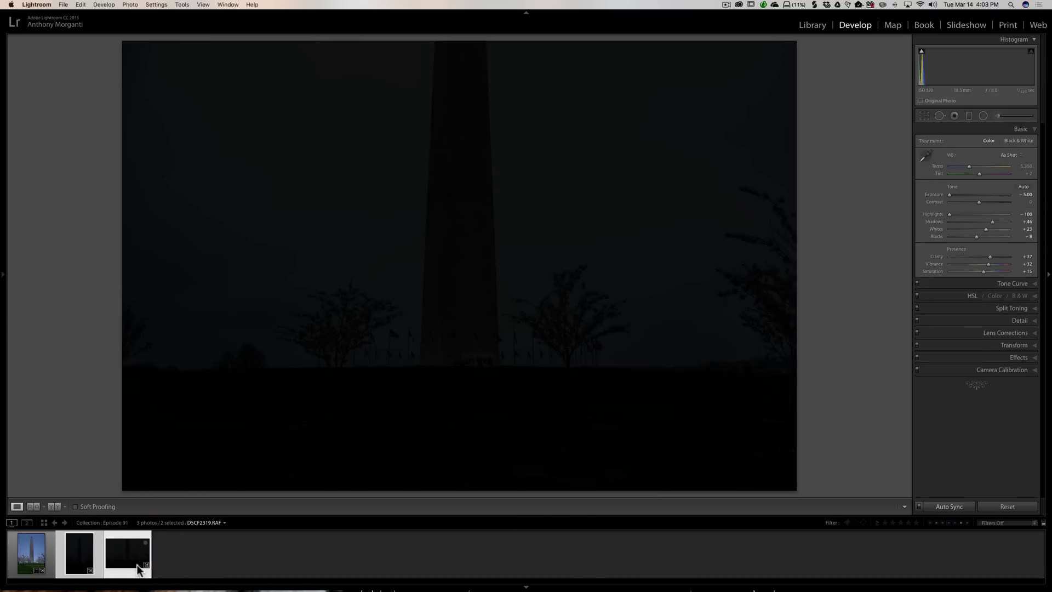
{"action": "left_click_drag", "start_coordinate": [951, 197], "coordinate": [975, 199]}
{"action": "double_click", "coordinate": [934, 195]}
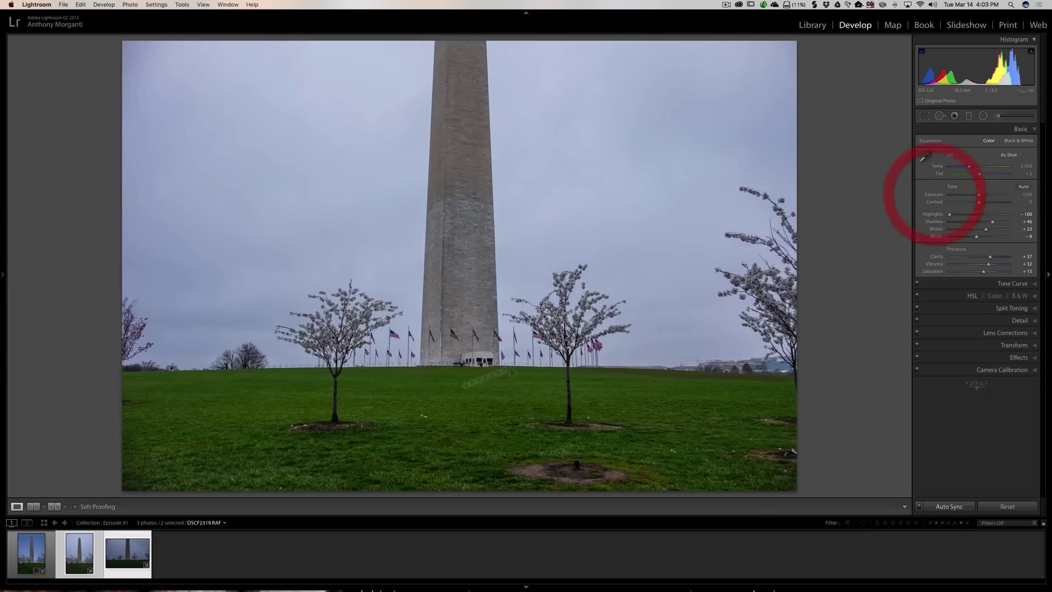
{"action": "left_click", "coordinate": [71, 567]}
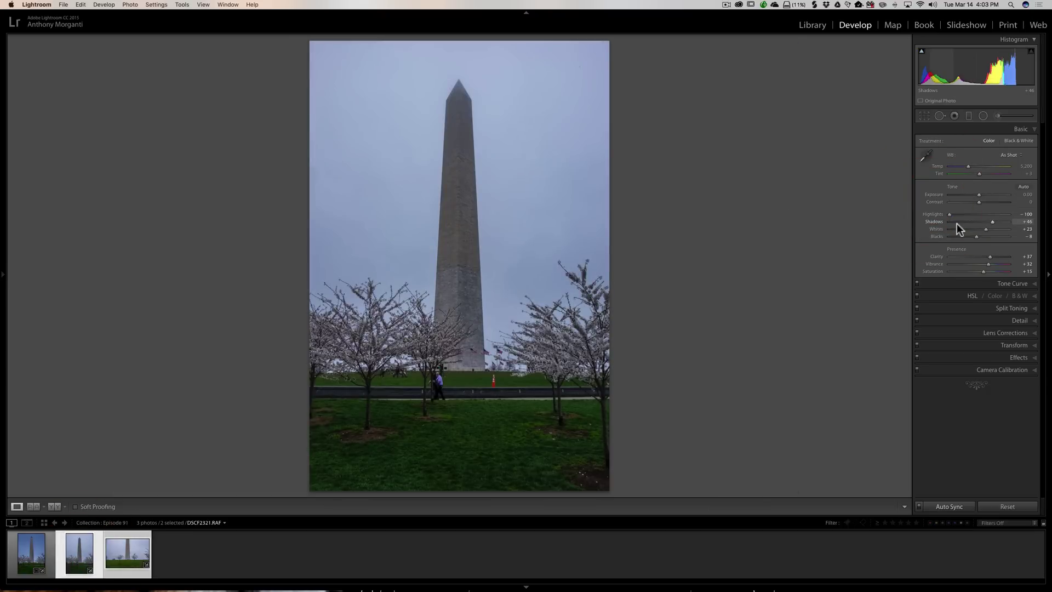